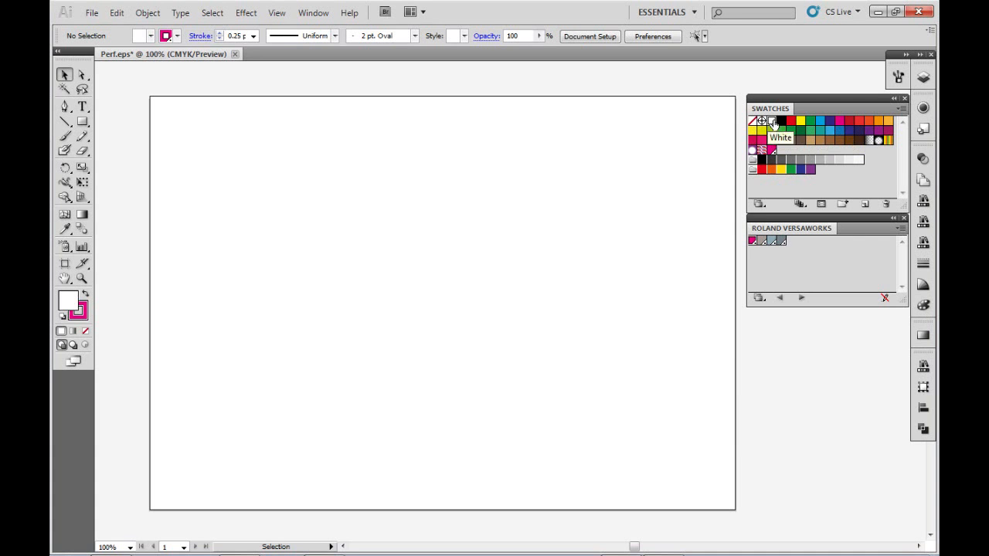
Start a new swatch named PerfCutContour and set its color type to Spot Color.
{"action": "left_click", "coordinate": [901, 113]}
{"action": "left_click", "coordinate": [902, 113]}
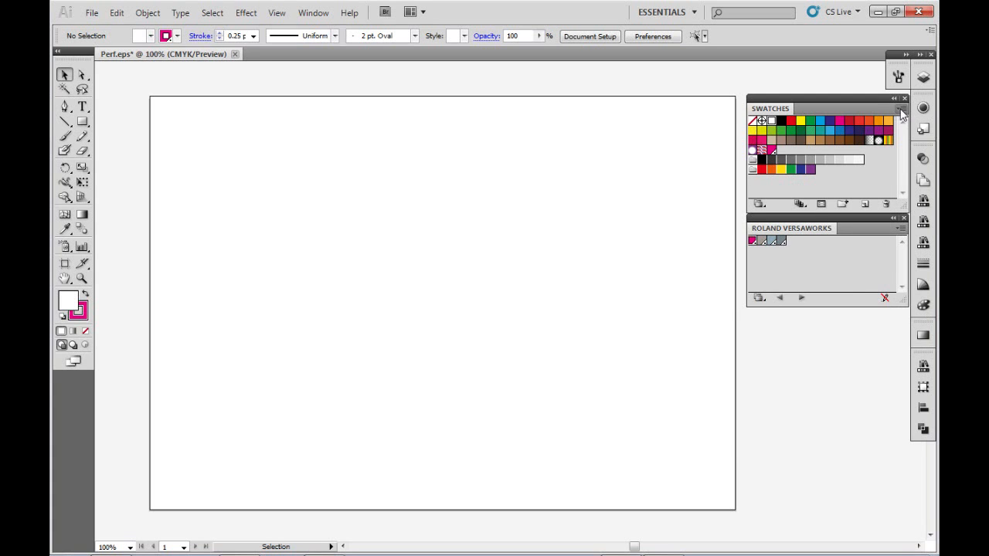
{"action": "left_click", "coordinate": [902, 113]}
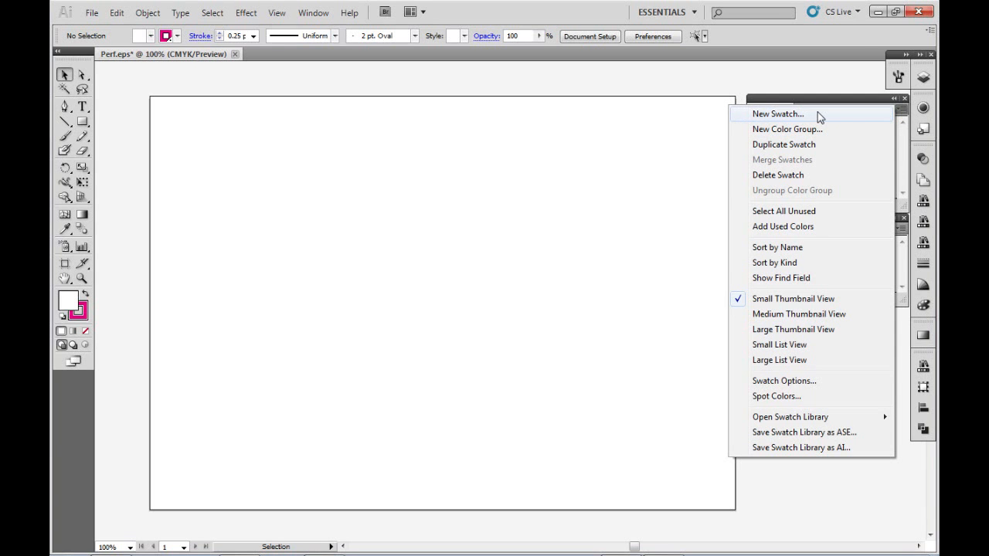
{"action": "left_click", "coordinate": [820, 115]}
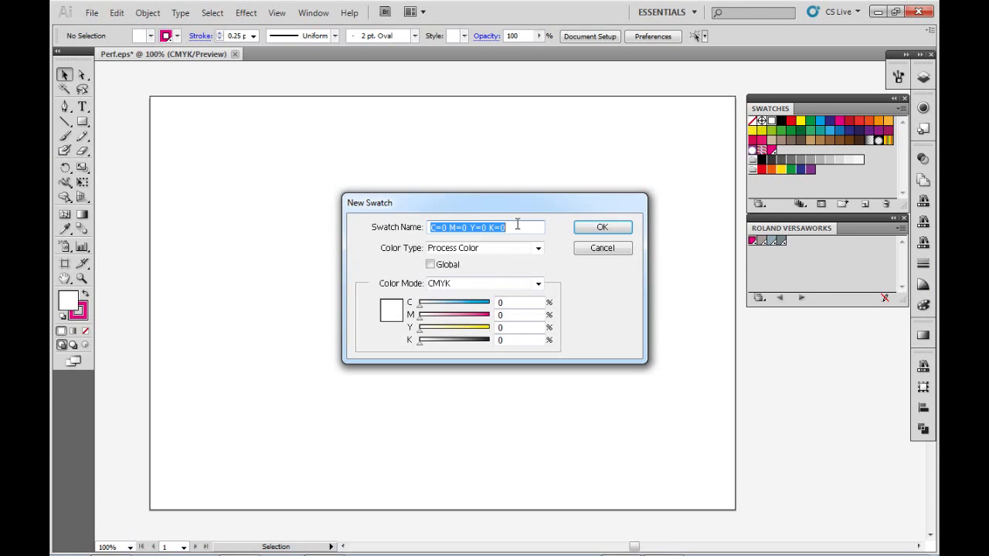
{"action": "type", "text": "PerfCut"}
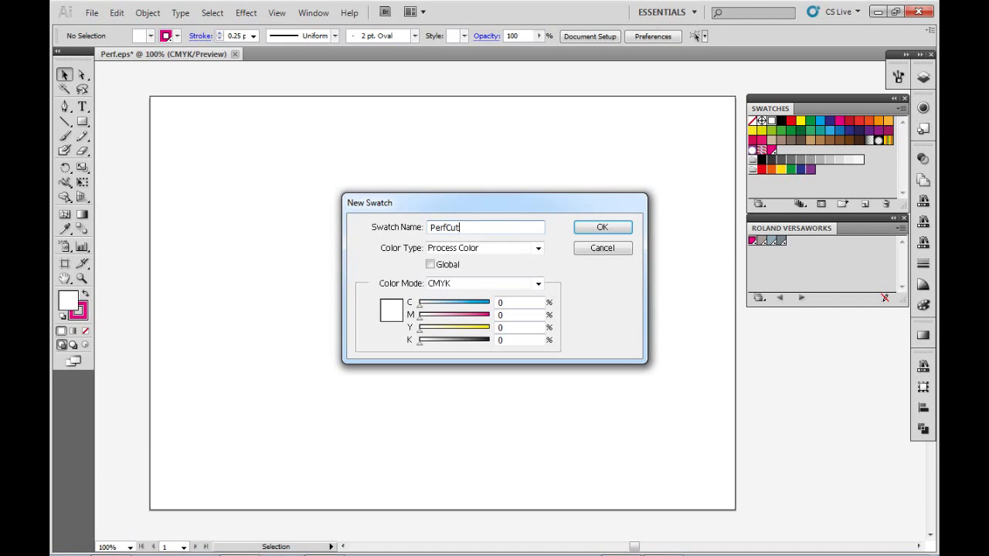
{"action": "type", "text": "Contour"}
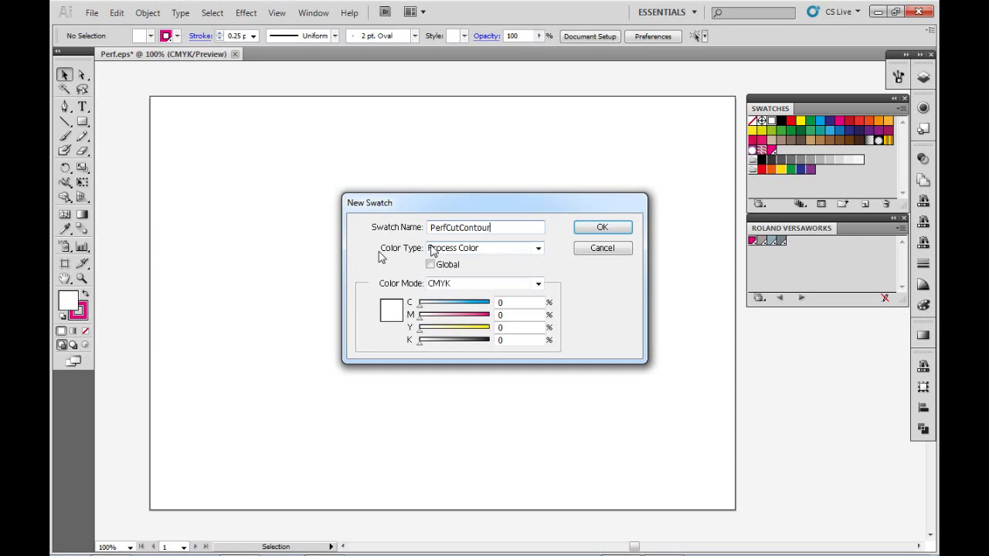
{"action": "left_click", "coordinate": [538, 248]}
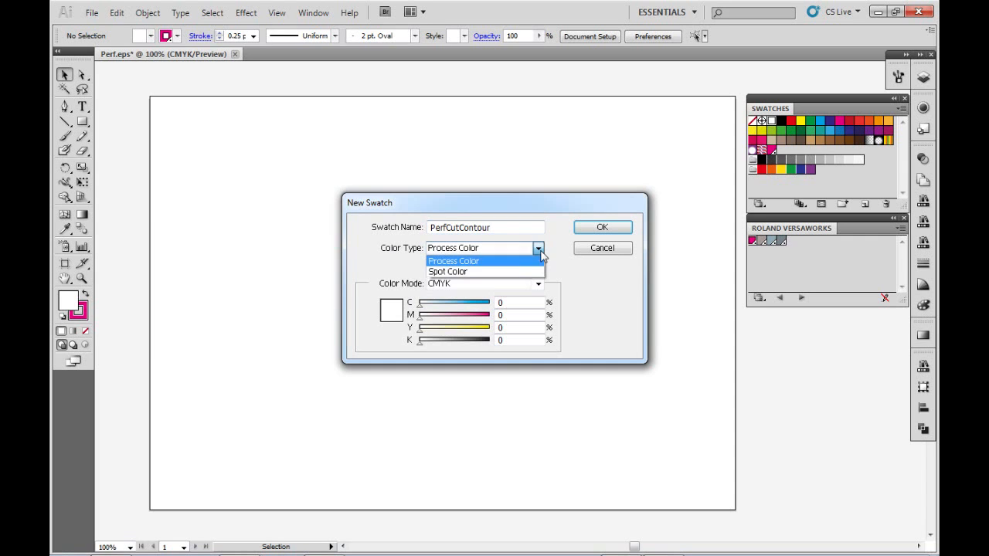
{"action": "left_click", "coordinate": [475, 271]}
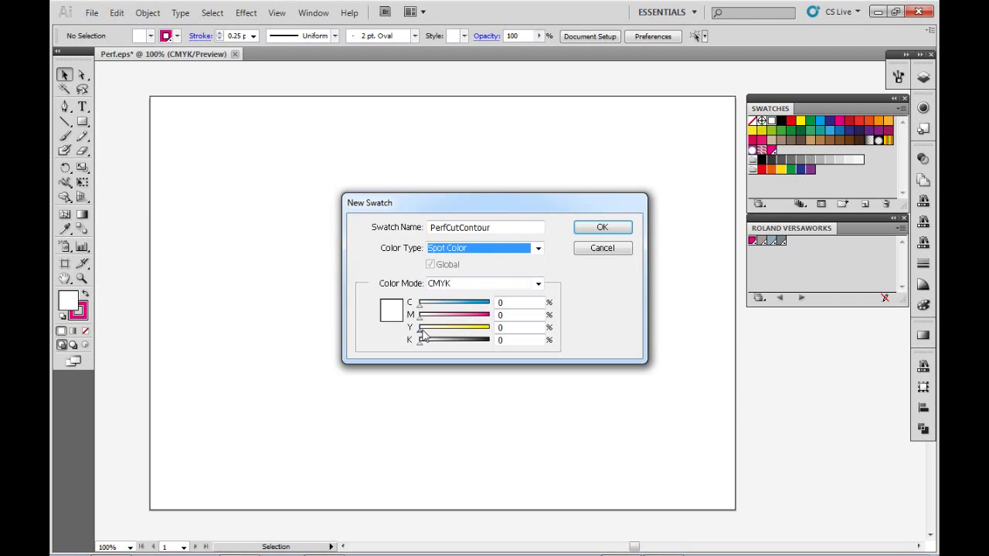
Set the PerfCutContour swatch to 100% yellow and 100% cyan, and create it.
{"action": "left_click_drag", "start_coordinate": [421, 329], "coordinate": [495, 328]}
{"action": "left_click_drag", "start_coordinate": [420, 305], "coordinate": [498, 306]}
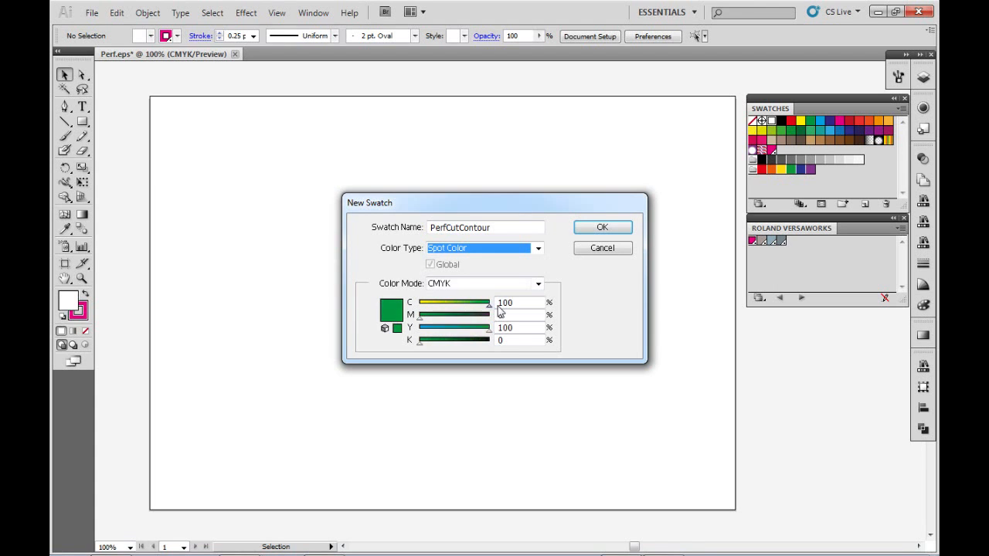
{"action": "left_click", "coordinate": [600, 229]}
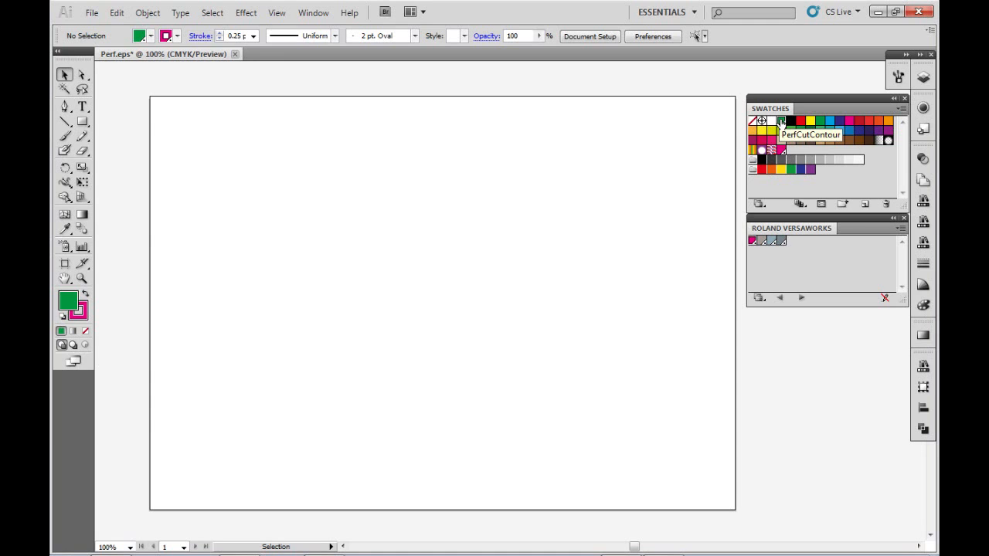
{"action": "left_click_drag", "start_coordinate": [780, 123], "coordinate": [780, 123]}
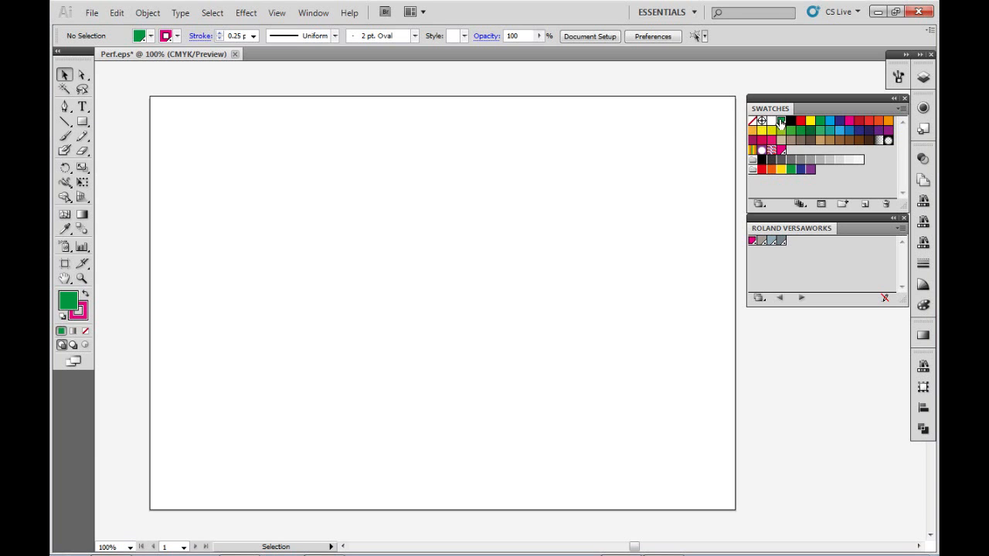
Set the fill to none and the stroke to the CutContour spot color from the Roland VersaWorks library, keeping a 0.25 pt weight.
{"action": "key", "text": "/"}
{"action": "key", "text": "/"}
{"action": "key", "text": "/"}
{"action": "left_click", "coordinate": [82, 314]}
{"action": "left_click", "coordinate": [75, 314]}
{"action": "left_click", "coordinate": [68, 301]}
{"action": "left_click", "coordinate": [81, 310]}
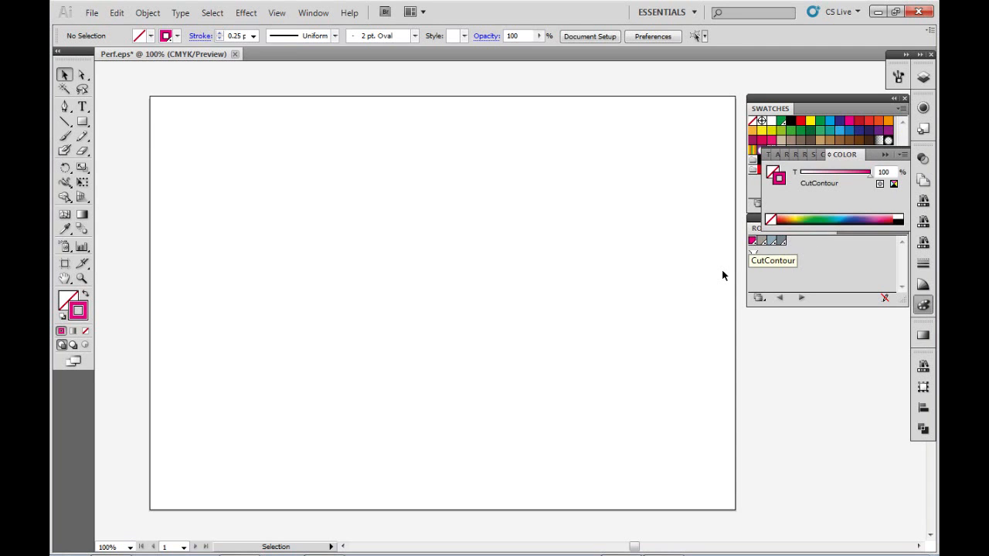
{"action": "left_click", "coordinate": [753, 241]}
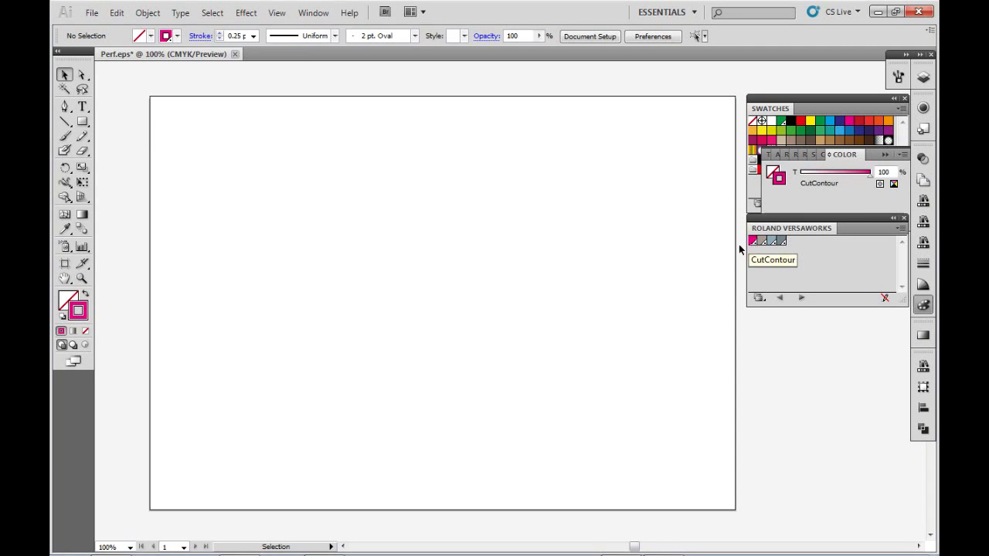
{"action": "left_click", "coordinate": [253, 36]}
{"action": "left_click", "coordinate": [243, 47]}
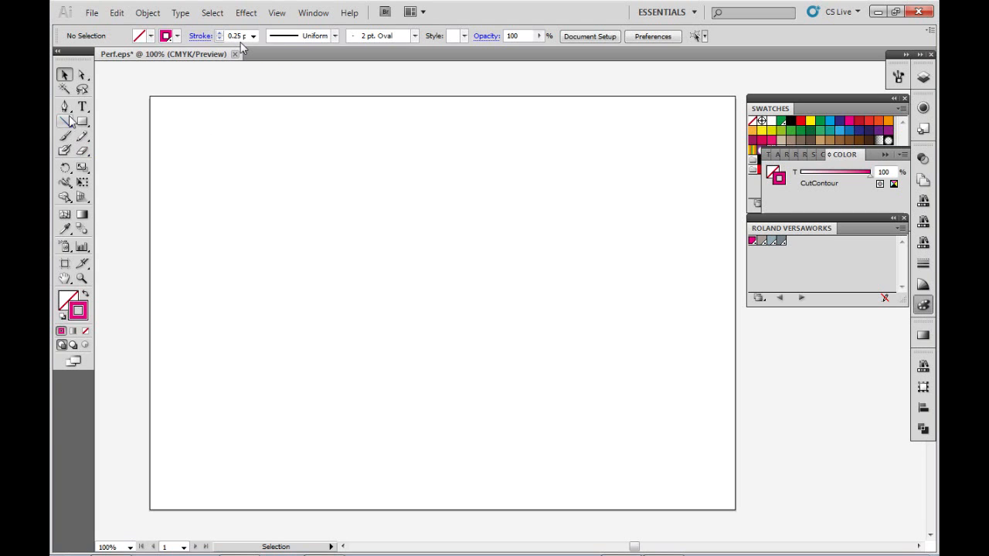
Draw an upright five-pointed star near the middle of the artboard with the Star tool.
{"action": "left_click_drag", "start_coordinate": [82, 126], "coordinate": [133, 189]}
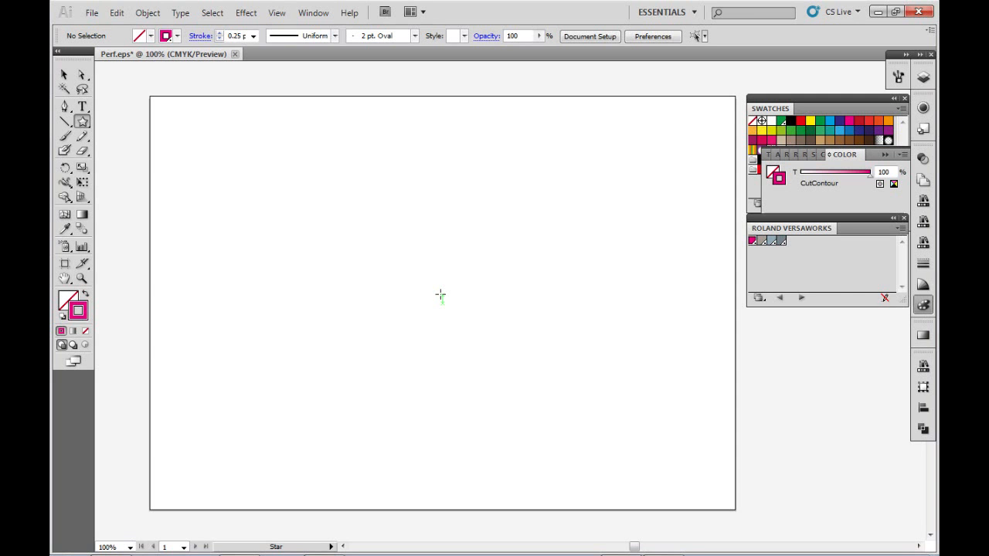
{"action": "left_click_drag", "start_coordinate": [422, 280], "coordinate": [383, 178]}
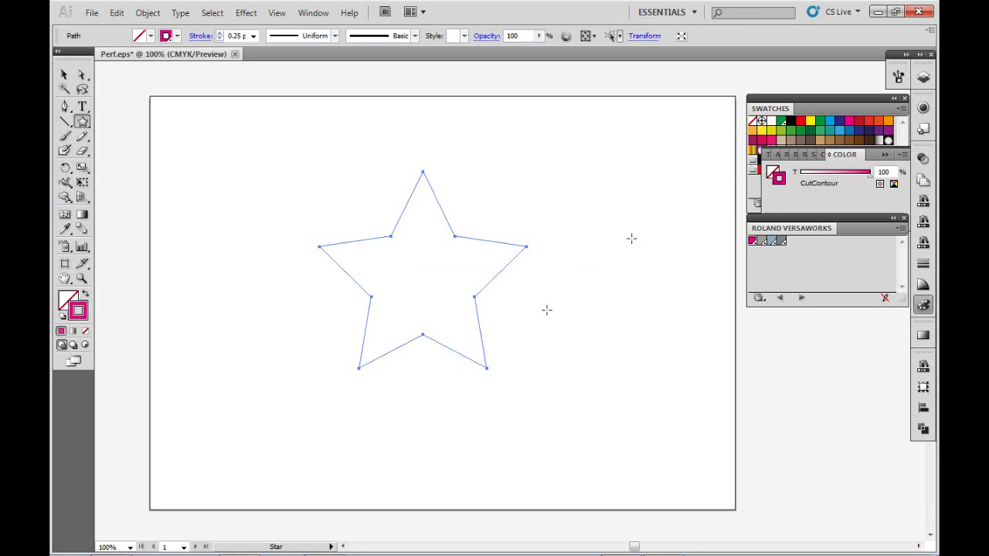
{"action": "left_click", "coordinate": [65, 73]}
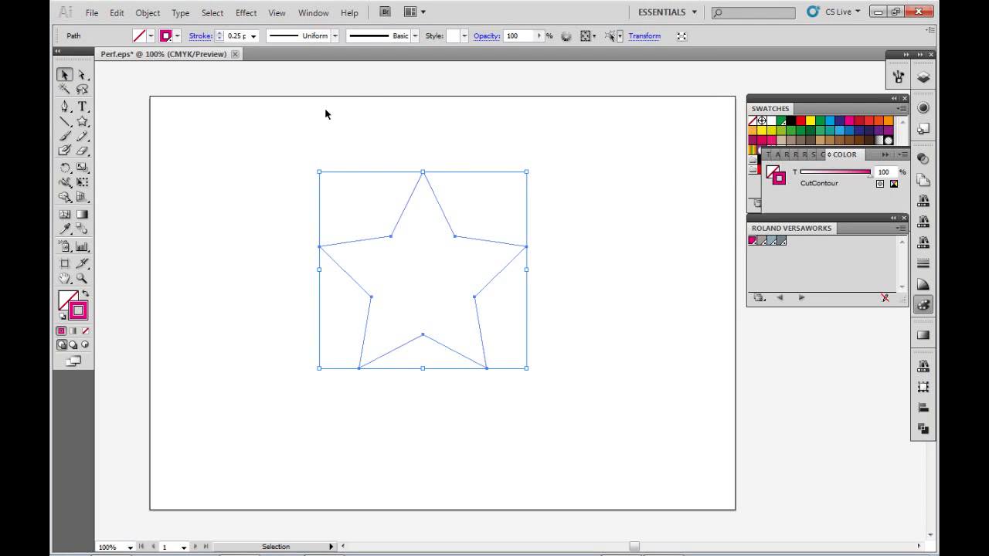
Create an enlarged copy of the star around the same center, about 197 mm wide, leaving the original inside it.
{"action": "key", "text": "a"}
{"action": "key", "text": "v"}
{"action": "key", "text": "a"}
{"action": "key", "text": "v"}
{"action": "key", "text": "a"}
{"action": "key", "text": "v"}
{"action": "left_click_drag", "start_coordinate": [319, 172], "coordinate": [234, 74]}
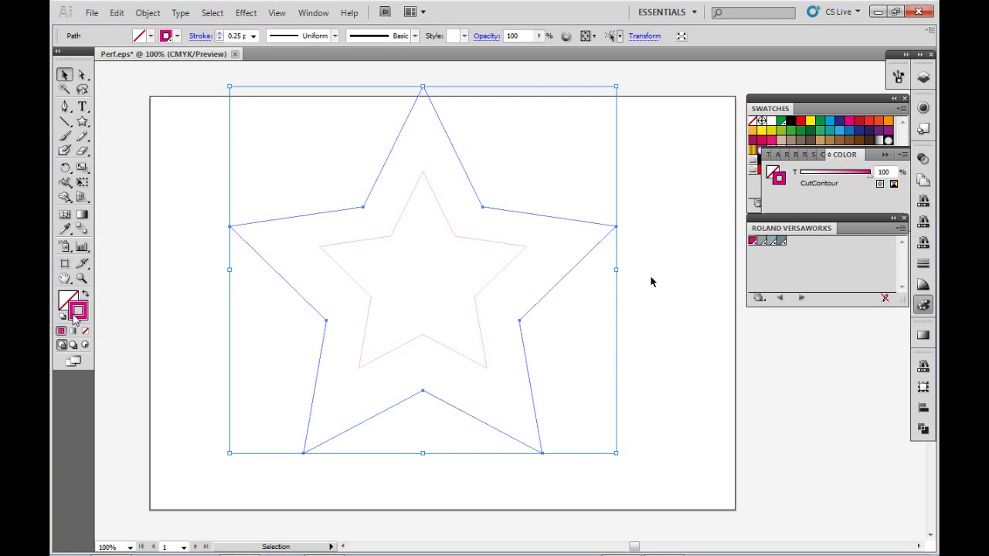
Apply the PerfCutContour swatch to the stroke of the larger outer star and deselect it.
{"action": "left_click", "coordinate": [885, 156]}
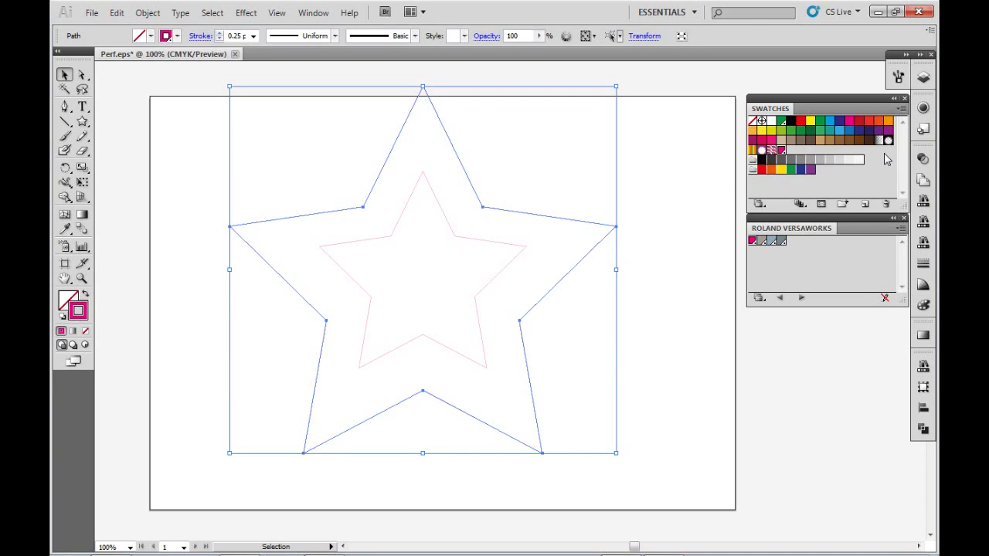
{"action": "left_click", "coordinate": [781, 124]}
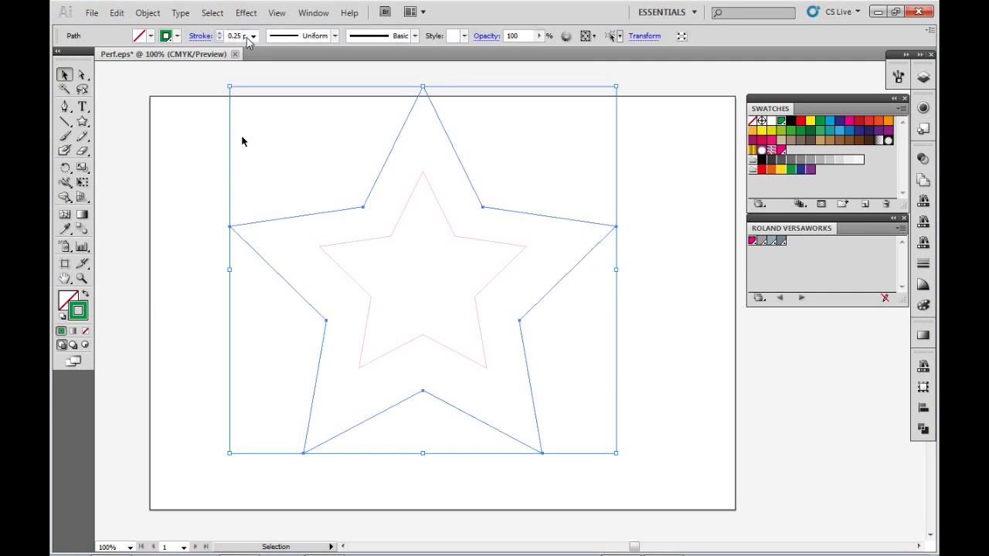
{"action": "left_click", "coordinate": [645, 191]}
Save the artwork containing both stars to the Desktop as Perf.eps, using the Illustrator CS5 EPS version.
{"action": "left_click_drag", "start_coordinate": [564, 190], "coordinate": [424, 300]}
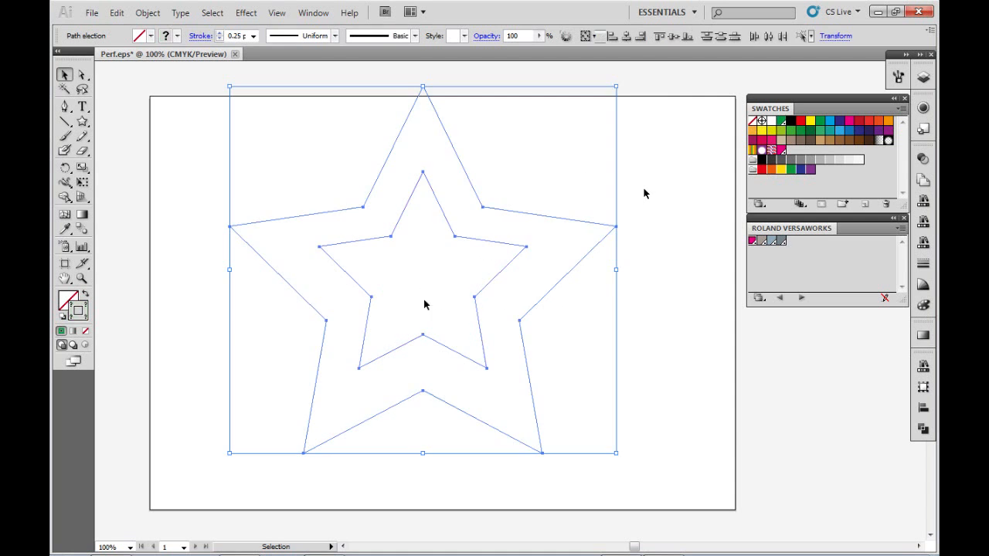
{"action": "left_click", "coordinate": [456, 266]}
{"action": "key", "text": "ctrl+a"}
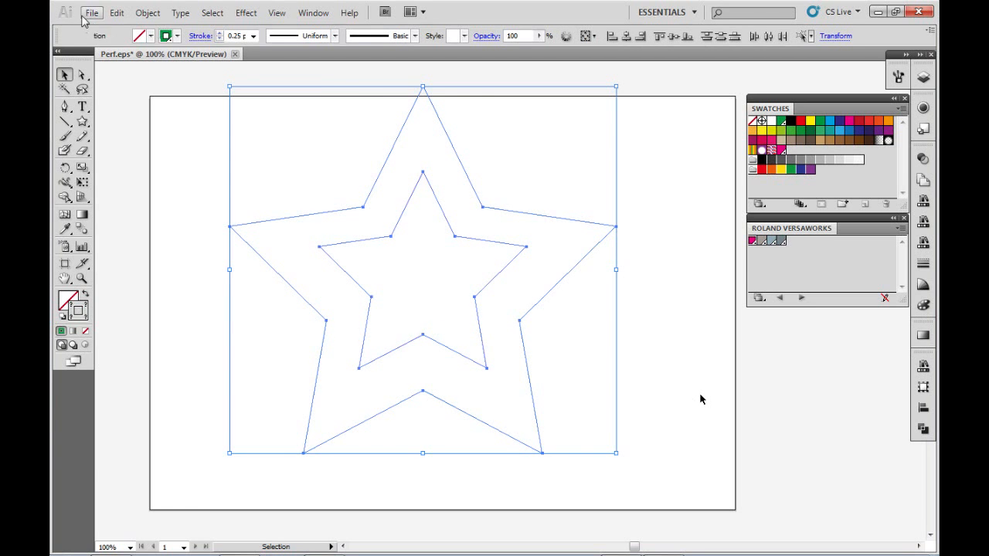
{"action": "left_click", "coordinate": [85, 15]}
{"action": "left_click", "coordinate": [142, 179]}
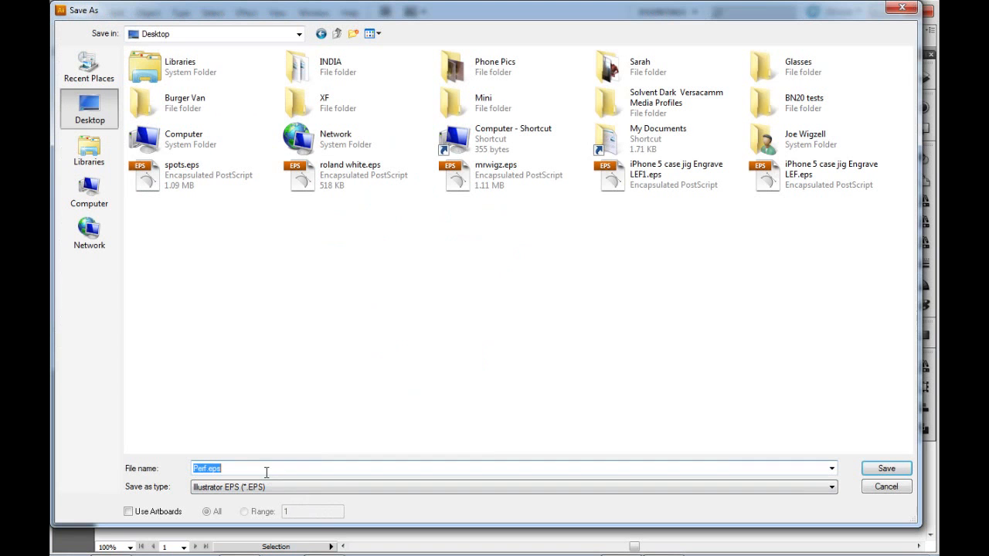
{"action": "left_click", "coordinate": [886, 469]}
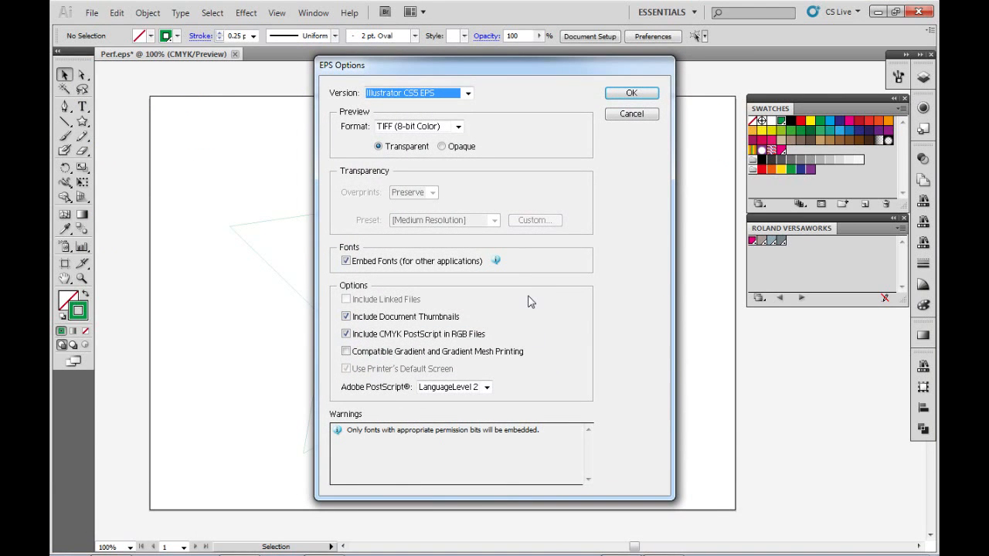
{"action": "left_click", "coordinate": [626, 98]}
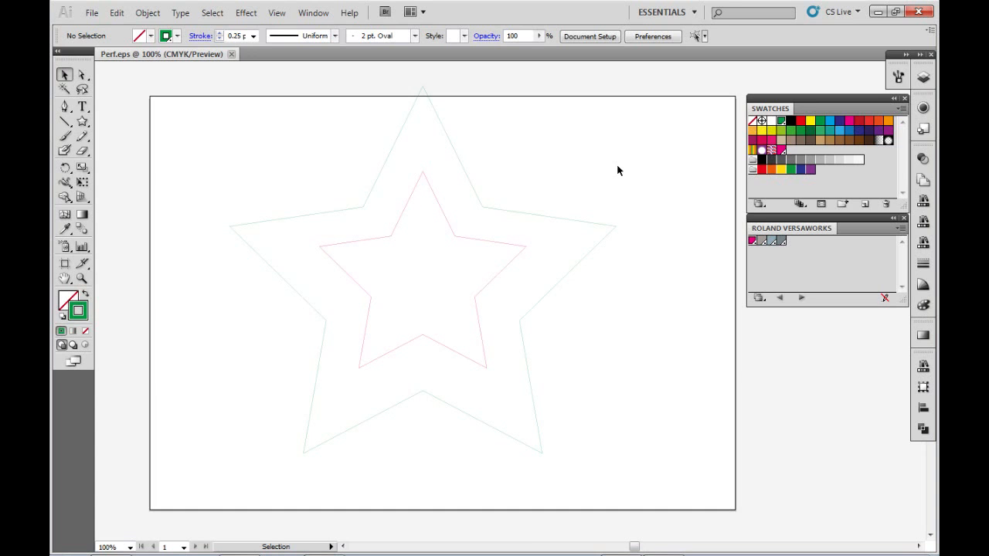
Switch to Roland VersaWorks and add Perf.eps from the Desktop to Queue A of the SP300i.
{"action": "key", "text": "alt+Tab"}
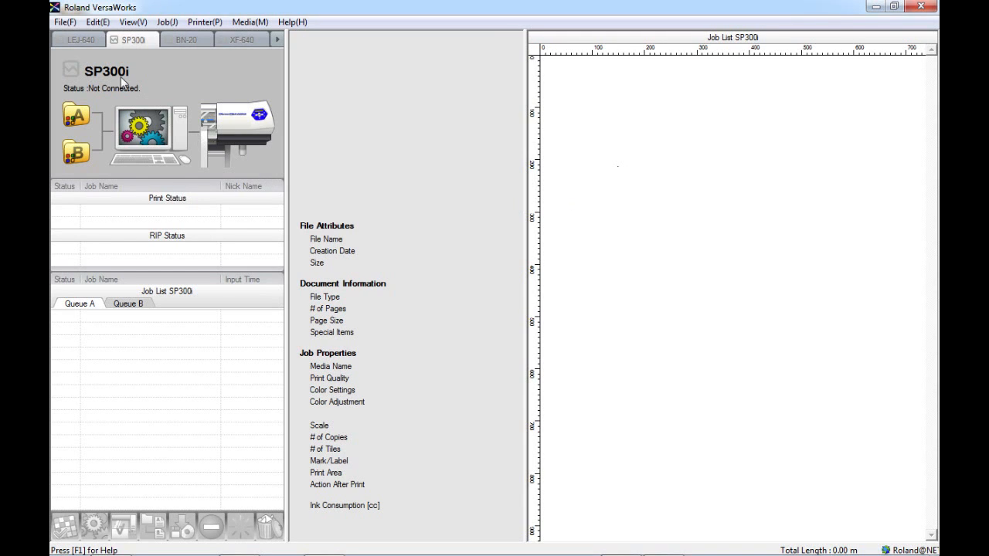
{"action": "left_click", "coordinate": [66, 22]}
{"action": "left_click", "coordinate": [81, 38]}
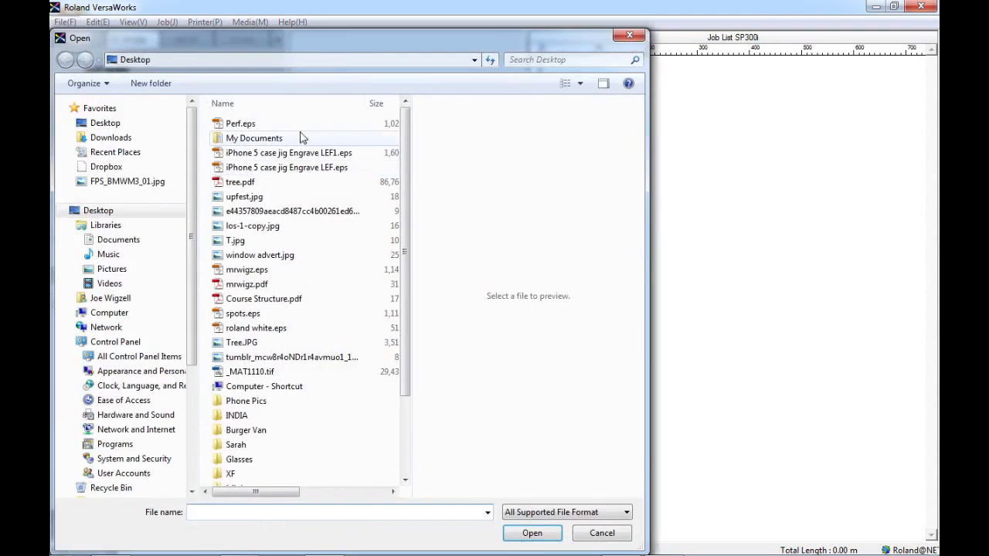
{"action": "double_click", "coordinate": [326, 125]}
{"action": "left_click", "coordinate": [325, 126]}
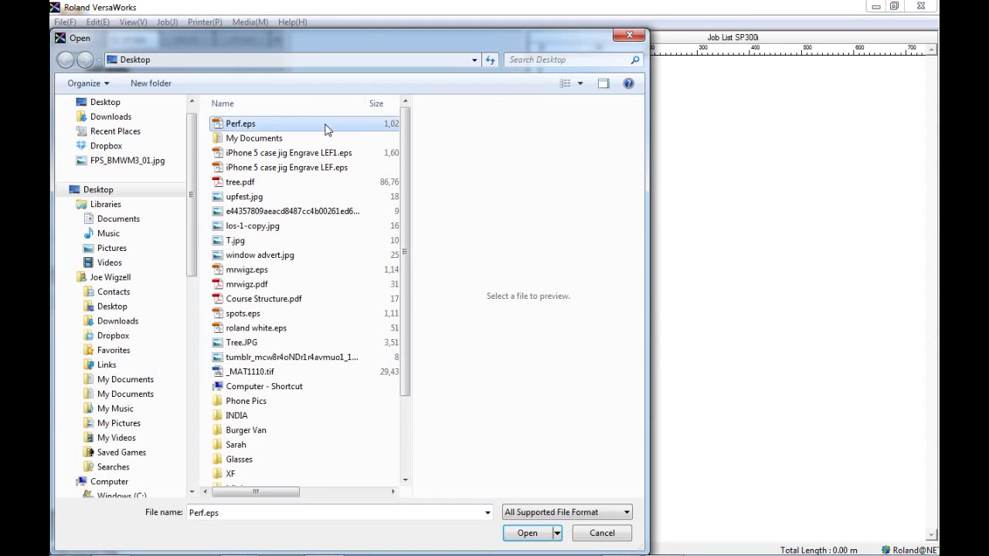
{"action": "left_click", "coordinate": [512, 537]}
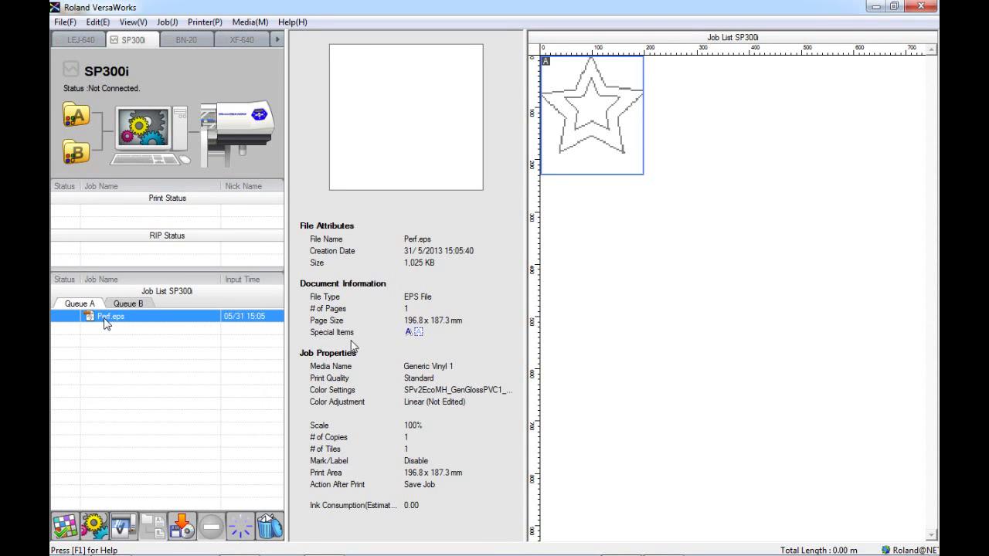
Open the job settings of Perf.eps and set the layout scale to 200%.
{"action": "mouse_move", "coordinate": [402, 344]}
{"action": "left_click", "coordinate": [65, 526]}
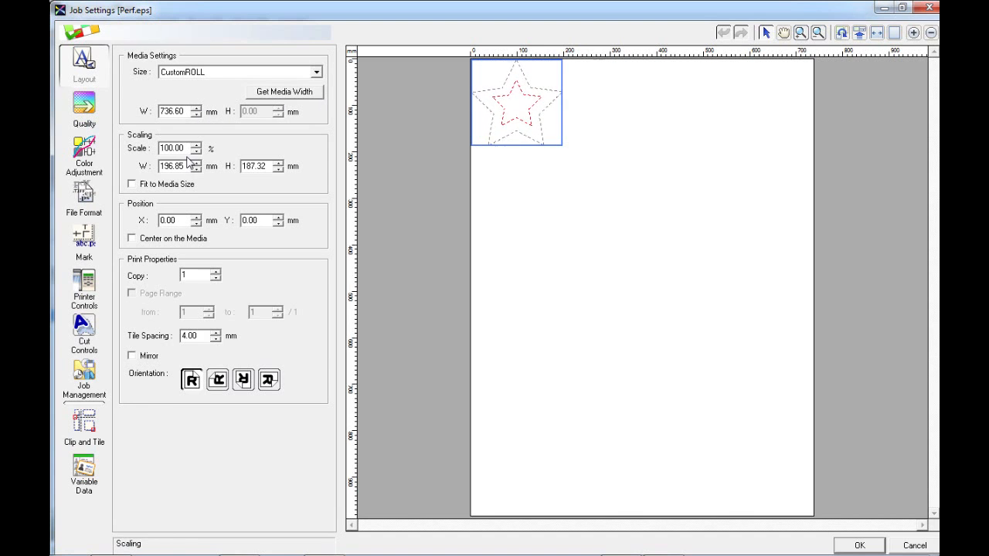
{"action": "left_click_drag", "start_coordinate": [186, 149], "coordinate": [142, 147]}
{"action": "type", "text": "200"}
{"action": "key", "text": "Return"}
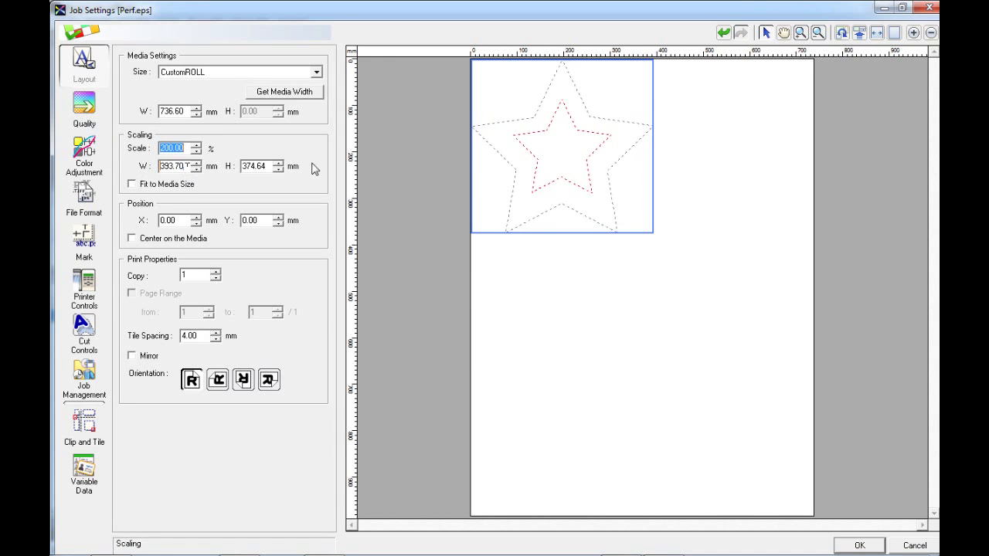
Set the job's scaled width to 200 mm.
{"action": "double_click", "coordinate": [181, 168]}
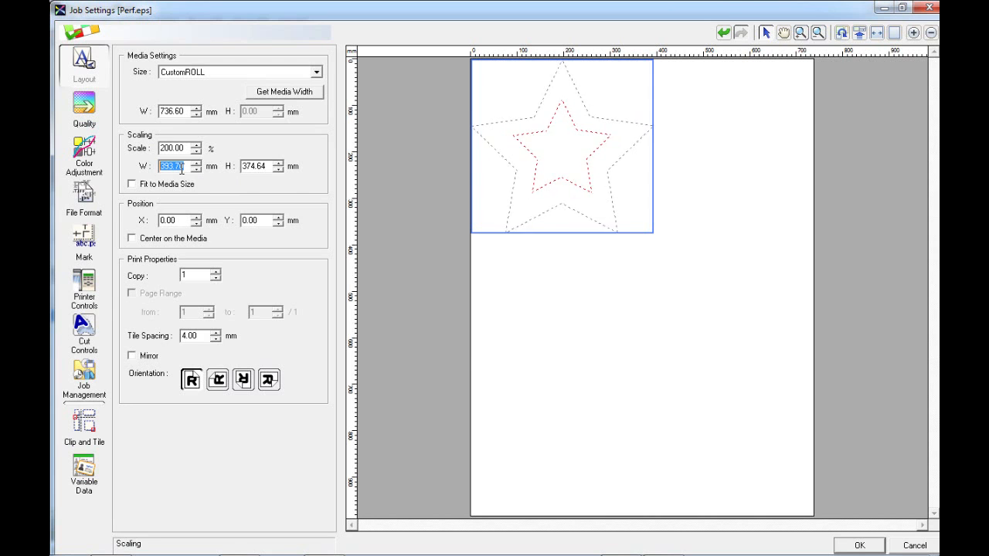
{"action": "type", "text": "200"}
{"action": "key", "text": "Return"}
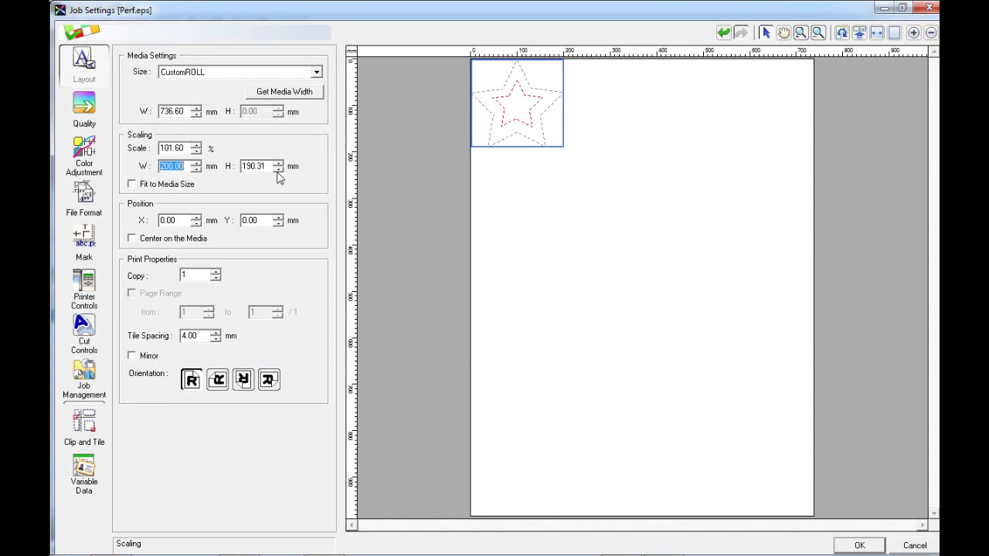
In the job's cut controls, set the perforated cut's normal pressure length to 0.3 mm, leaving the advanced settings disabled.
{"action": "left_click", "coordinate": [86, 334]}
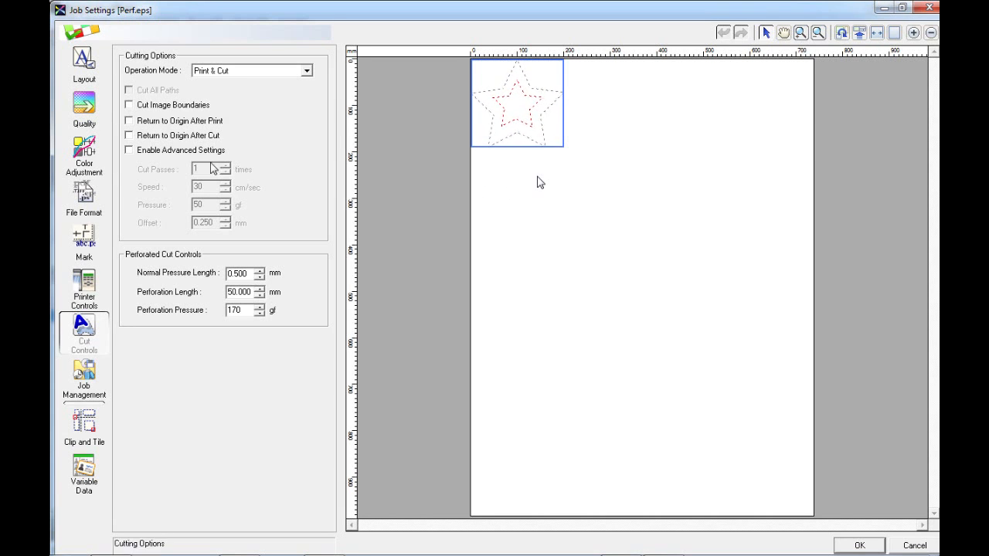
{"action": "left_click", "coordinate": [170, 152]}
{"action": "left_click", "coordinate": [171, 152]}
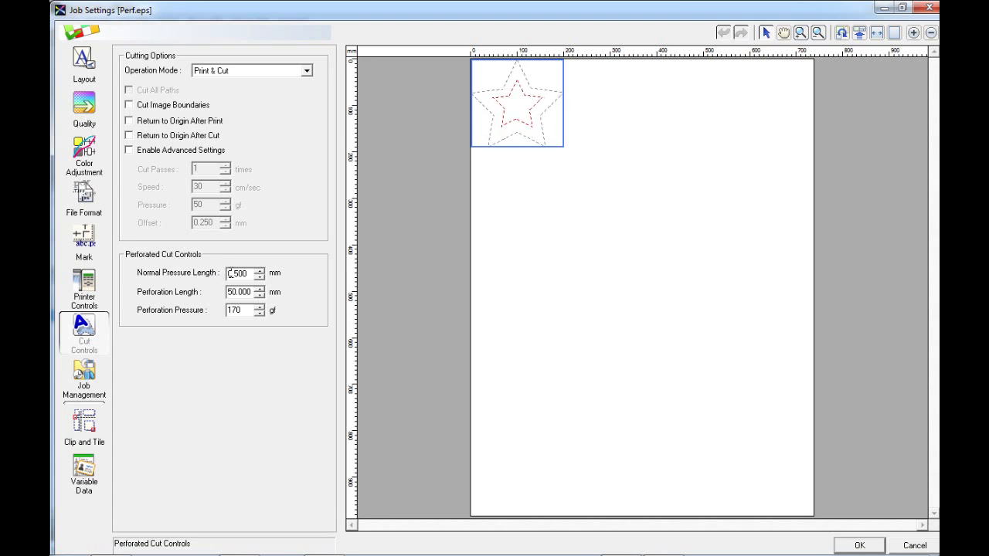
{"action": "left_click_drag", "start_coordinate": [245, 274], "coordinate": [220, 275]}
{"action": "type", "text": "0.3"}
Set the perforation length of the perforated cut to 20 mm.
{"action": "left_click", "coordinate": [246, 291]}
{"action": "mouse_move", "coordinate": [249, 292]}
{"action": "left_mouse_down"}
{"action": "mouse_move", "coordinate": [224, 295]}
{"action": "mouse_move", "coordinate": [254, 292]}
{"action": "left_mouse_up"}
{"action": "double_click", "coordinate": [244, 294]}
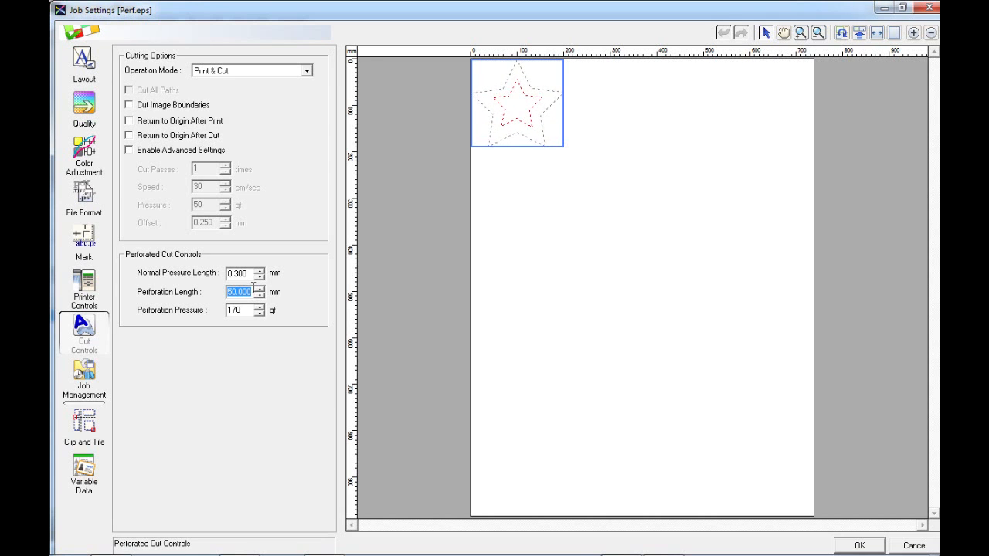
{"action": "type", "text": "20"}
{"action": "left_click", "coordinate": [245, 275]}
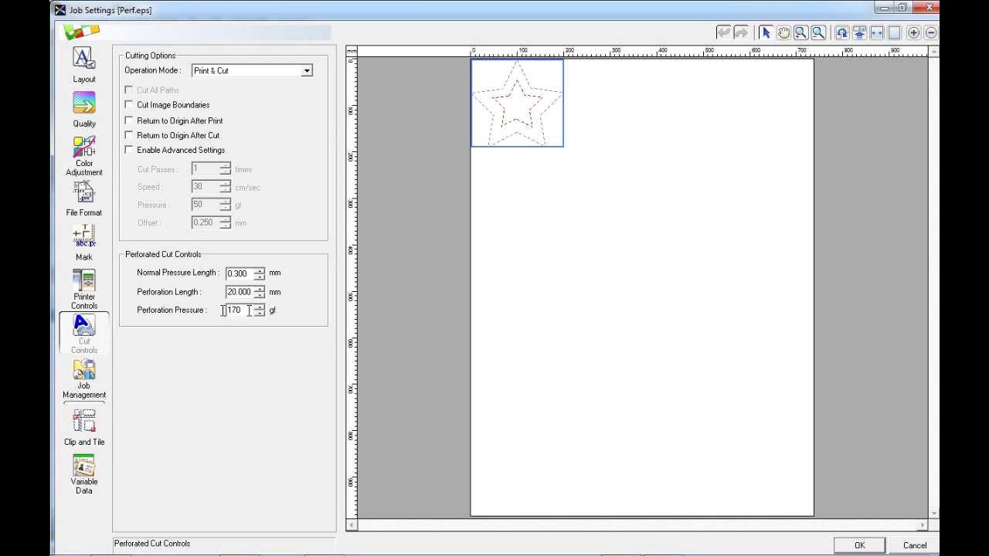
Open the perforation pressure value of the perforated cut for editing.
{"action": "double_click", "coordinate": [234, 310]}
{"action": "left_click", "coordinate": [234, 314]}
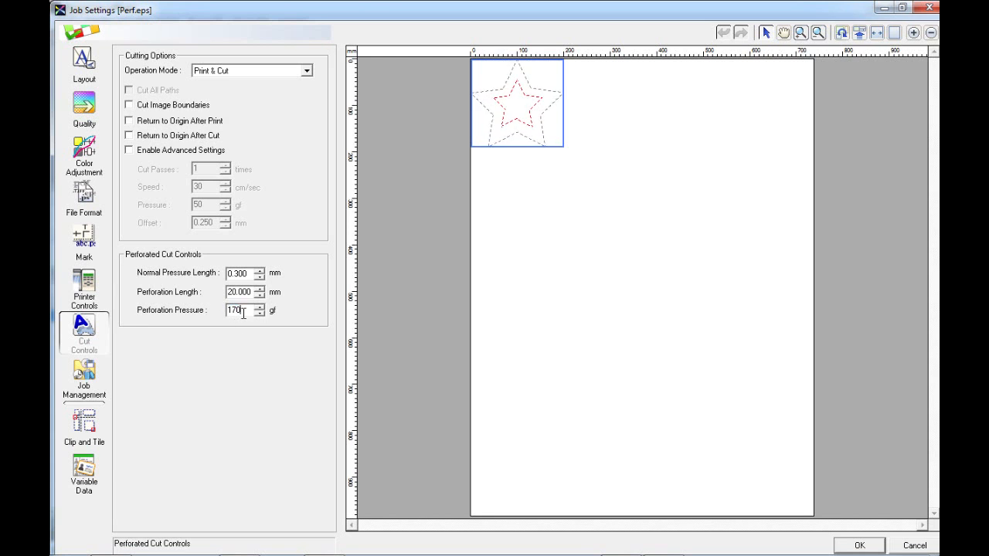